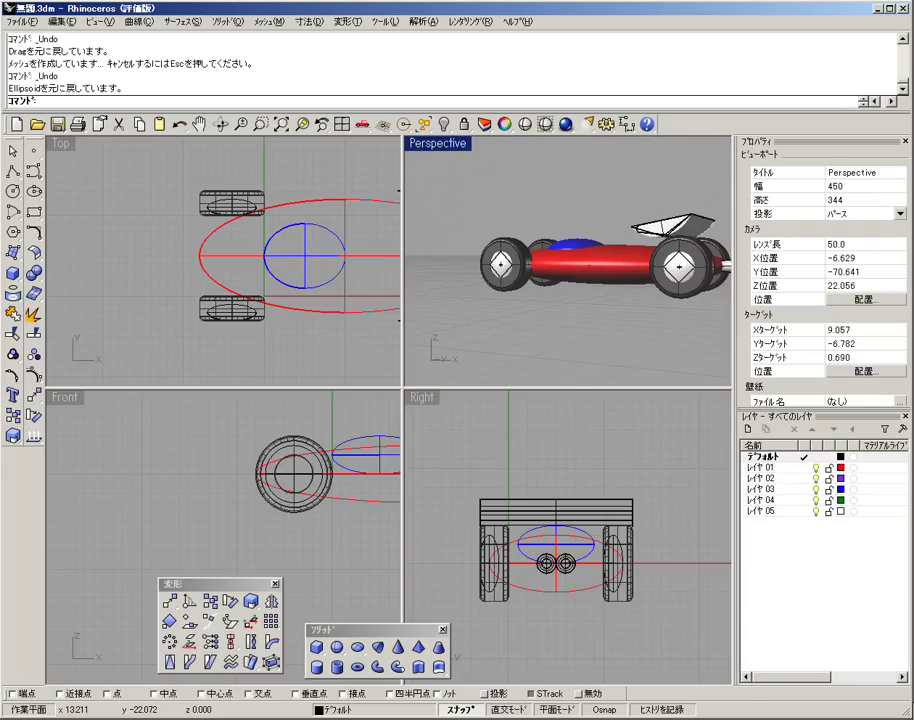
Step: Orbit around the finished race car to inspect it, then bring up the Solid primitives flyout
{"action": "key", "text": "Right"}
{"action": "key", "text": "Right"}
{"action": "key", "text": "Down"}
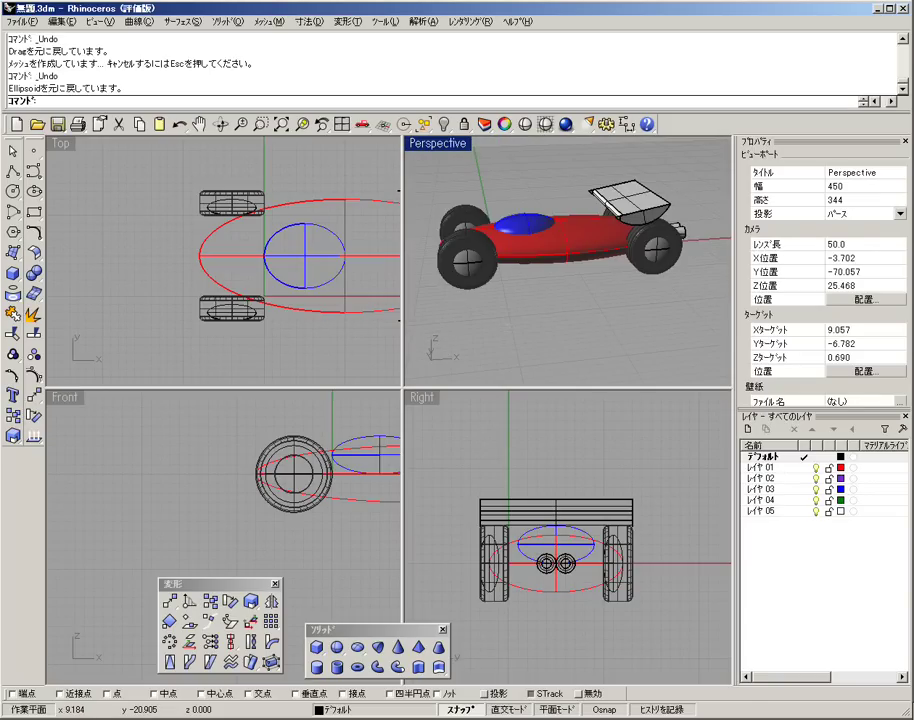
{"action": "key", "text": "Left"}
{"action": "key", "text": "Left"}
{"action": "key", "text": "Up"}
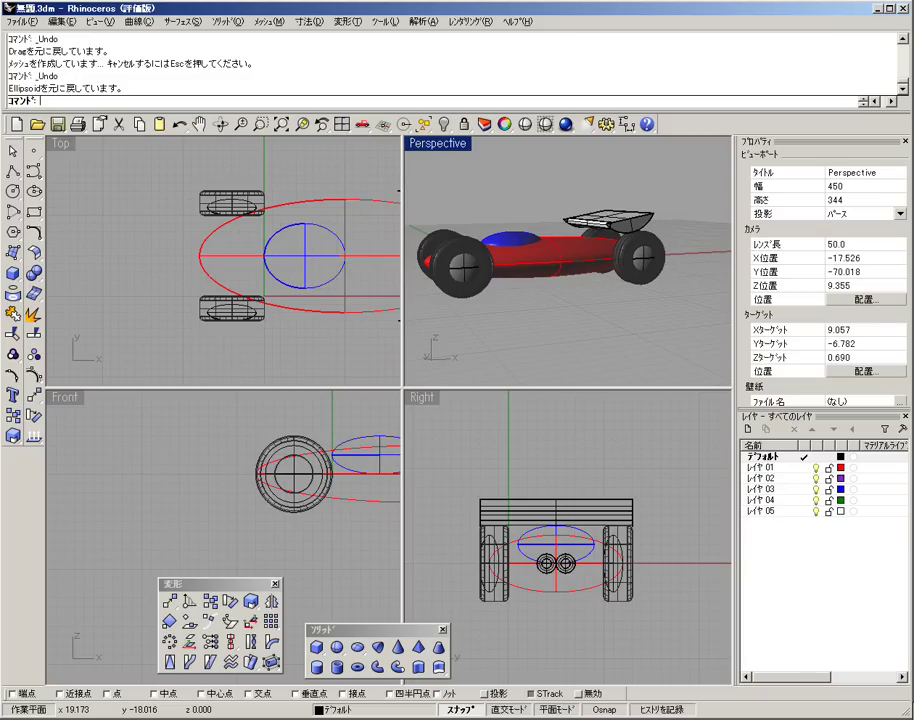
{"action": "key", "text": "Left"}
{"action": "key", "text": "Left"}
{"action": "key", "text": "Left"}
{"action": "key", "text": "Down"}
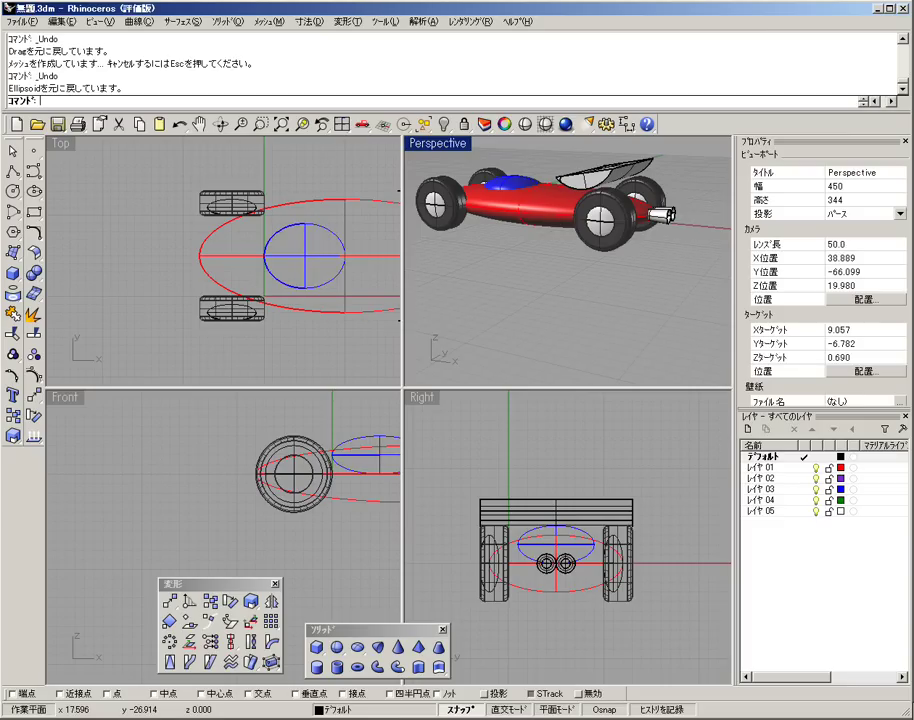
{"action": "key", "text": "Home"}
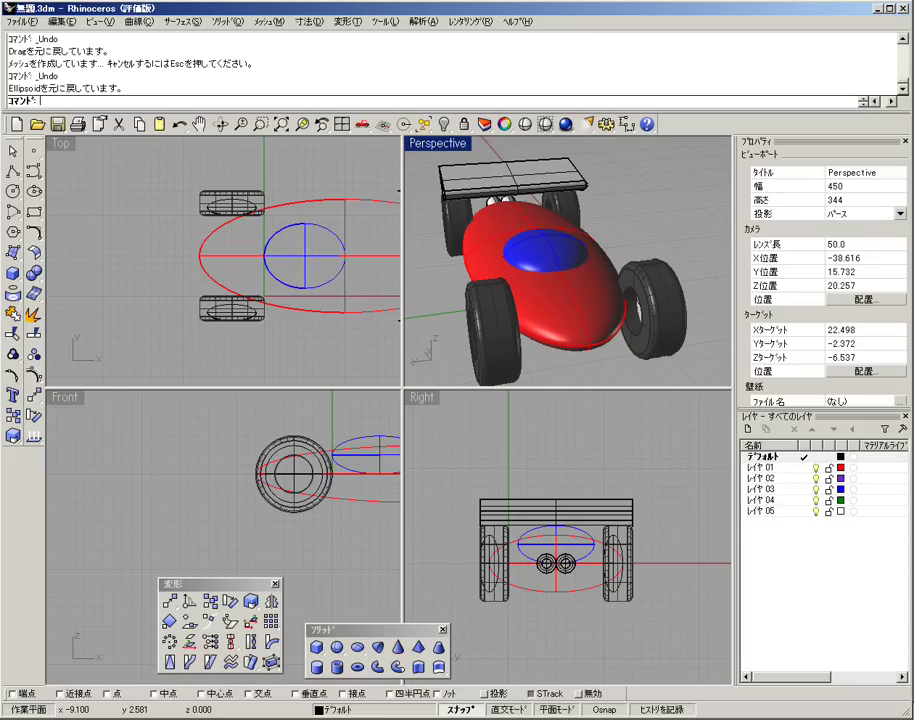
{"action": "left_click", "coordinate": [12, 272]}
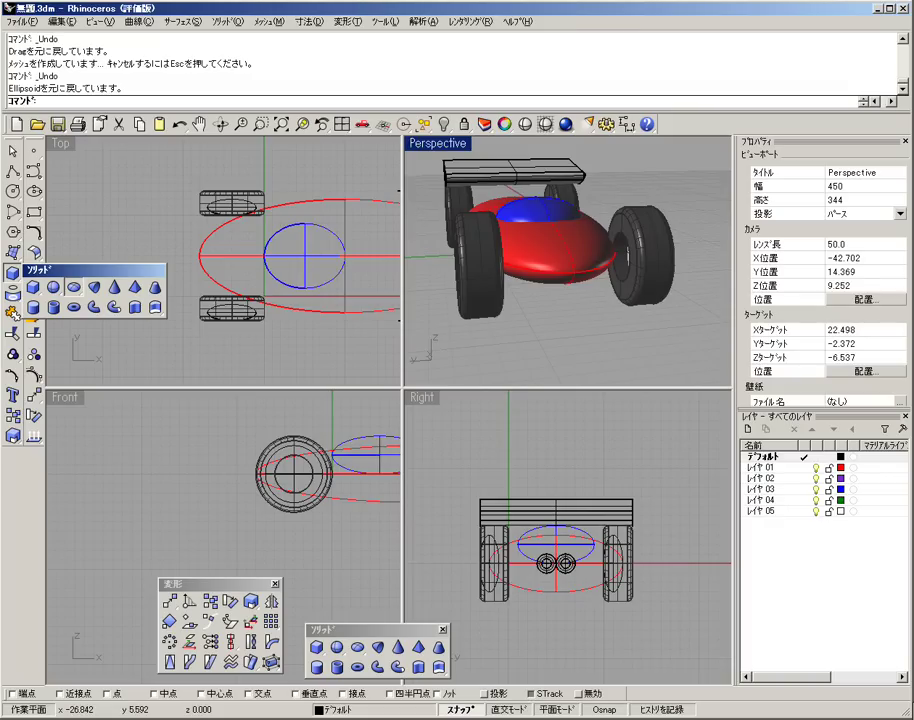
Step: Begin an ellipsoid in the Top view, centred ahead of the car with its first axis set
{"action": "left_click", "coordinate": [73, 287]}
{"action": "left_click", "coordinate": [118, 263]}
{"action": "left_click", "coordinate": [118, 246]}
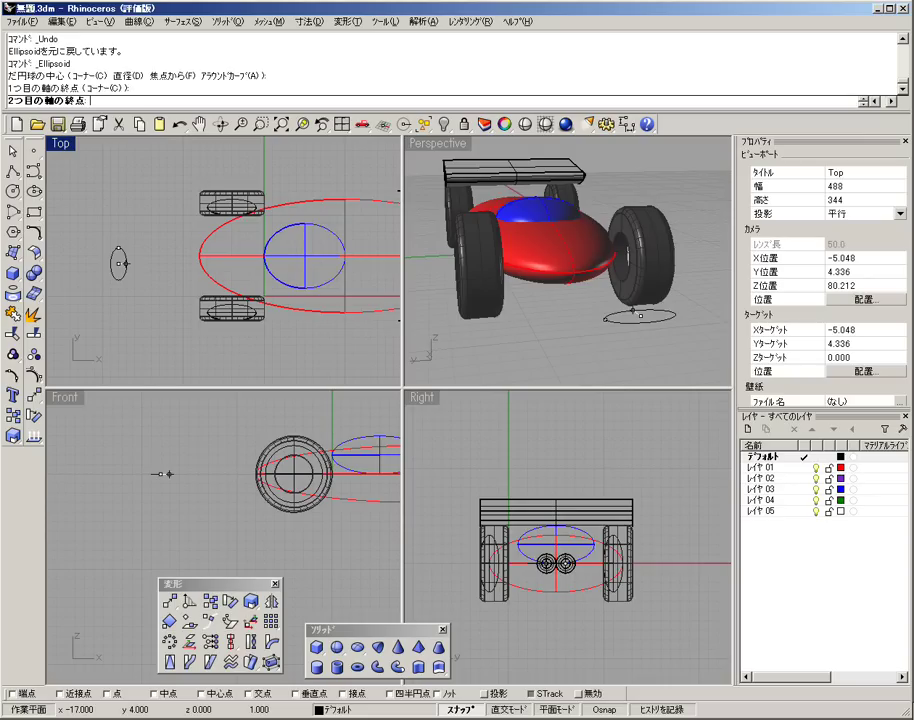
Step: Set the last ellipsoid axis and drag the finished ellipsoid out in front of the car
{"action": "left_click", "coordinate": [634, 311]}
{"action": "left_click_drag", "start_coordinate": [634, 318], "coordinate": [580, 336]}
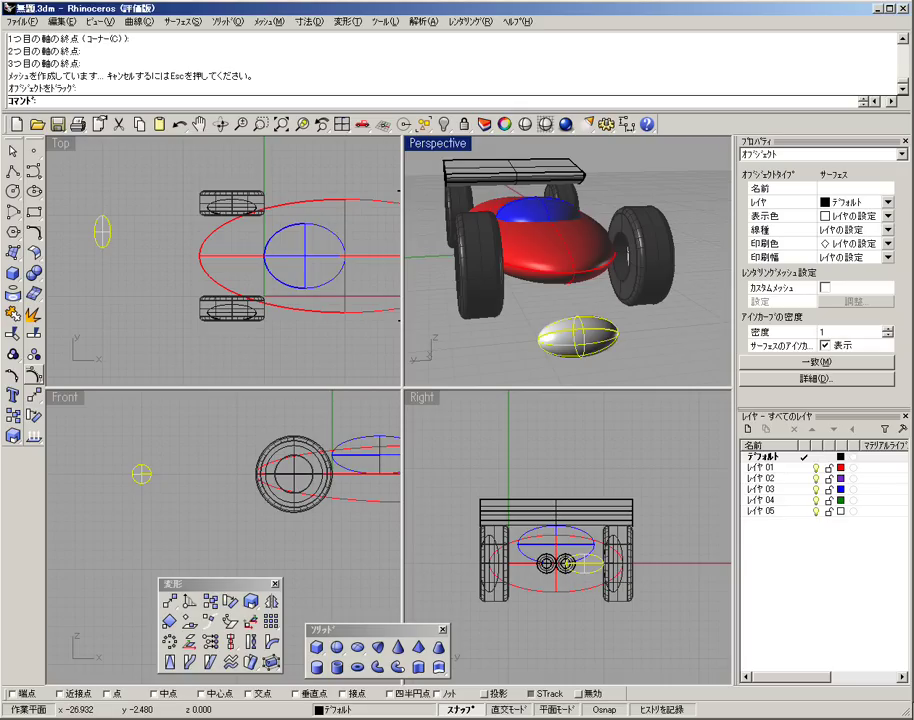
Step: Rotate the ellipsoid 90 degrees lengthwise and drag it onto the red body's front end
{"action": "left_click", "coordinate": [222, 240]}
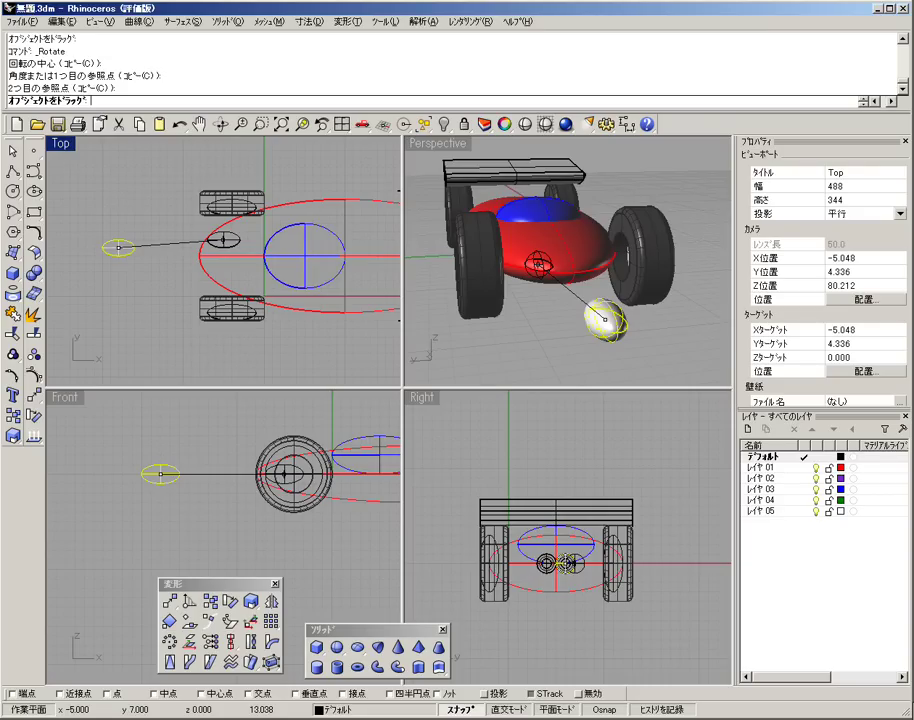
{"action": "left_click_drag", "start_coordinate": [604, 320], "coordinate": [527, 255]}
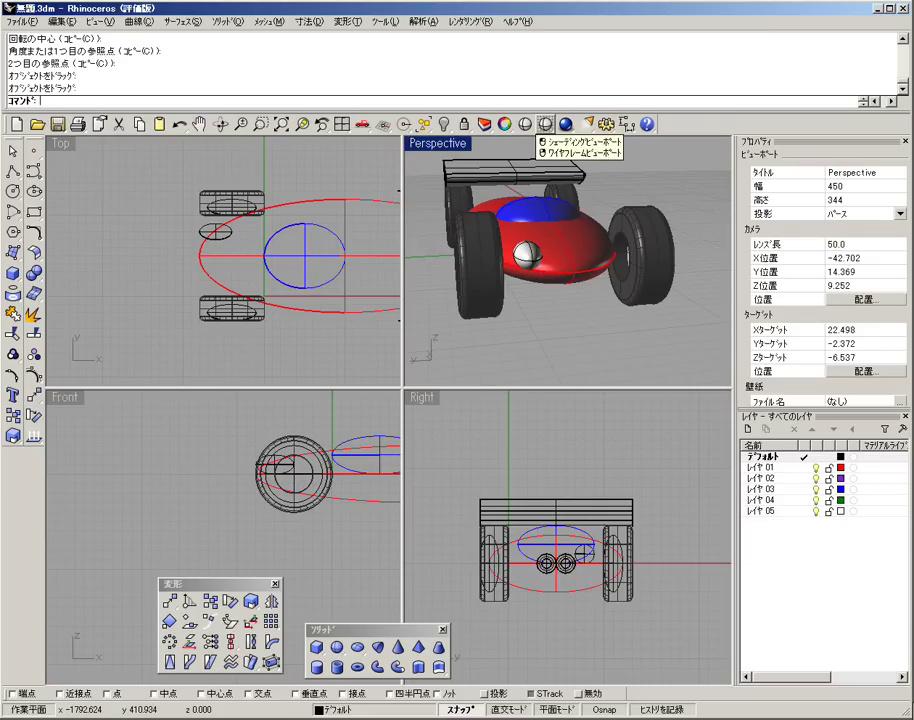